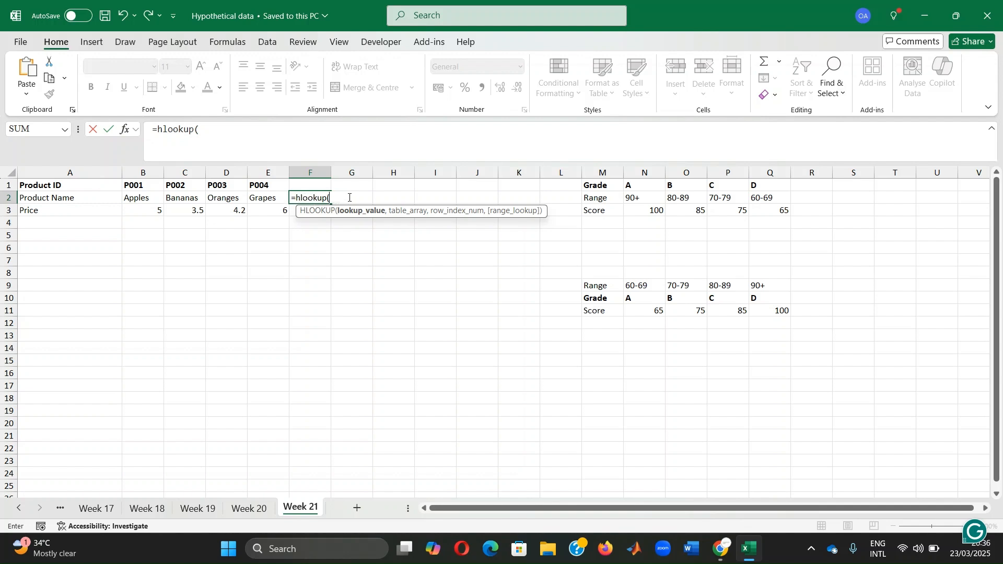
Step: Complete the HLOOKUP formula in F2 with lookup value "P003", table array A1:E3, row index 3 and FALSE for exact match
{"action": "left_click", "coordinate": [227, 131]}
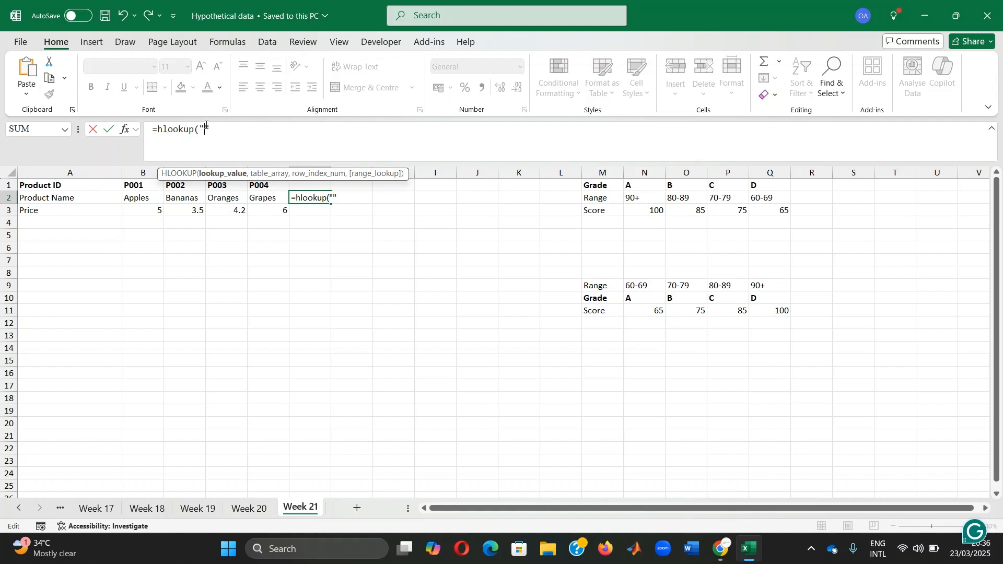
{"action": "type", "text": "P003"}
{"action": "key", "text": "Right"}
{"action": "type", "text": ","}
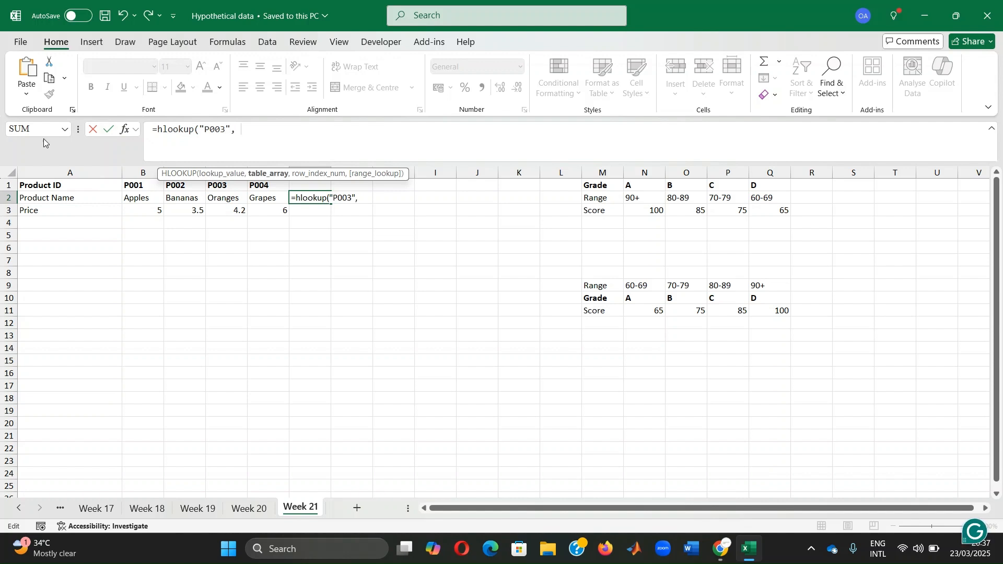
{"action": "left_click", "coordinate": [77, 191]}
{"action": "left_click_drag", "start_coordinate": [77, 190], "coordinate": [261, 211]}
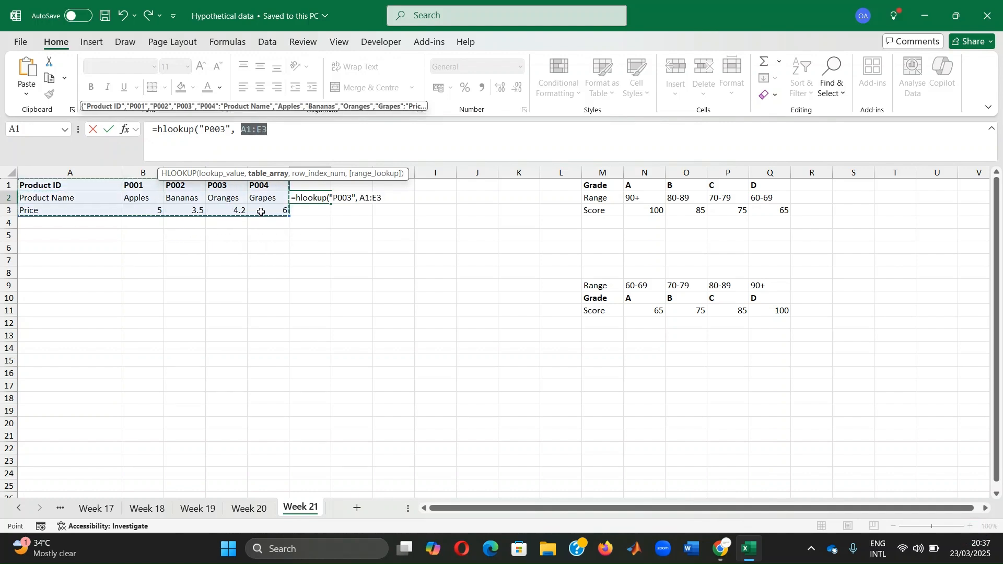
{"action": "left_click", "coordinate": [275, 129]}
{"action": "type", "text": ","}
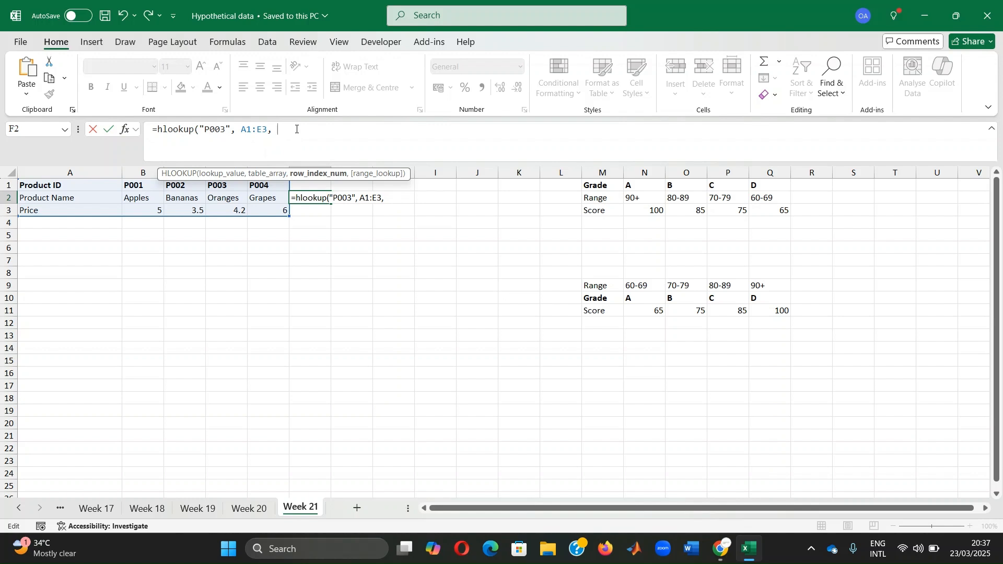
{"action": "type", "text": "3,"}
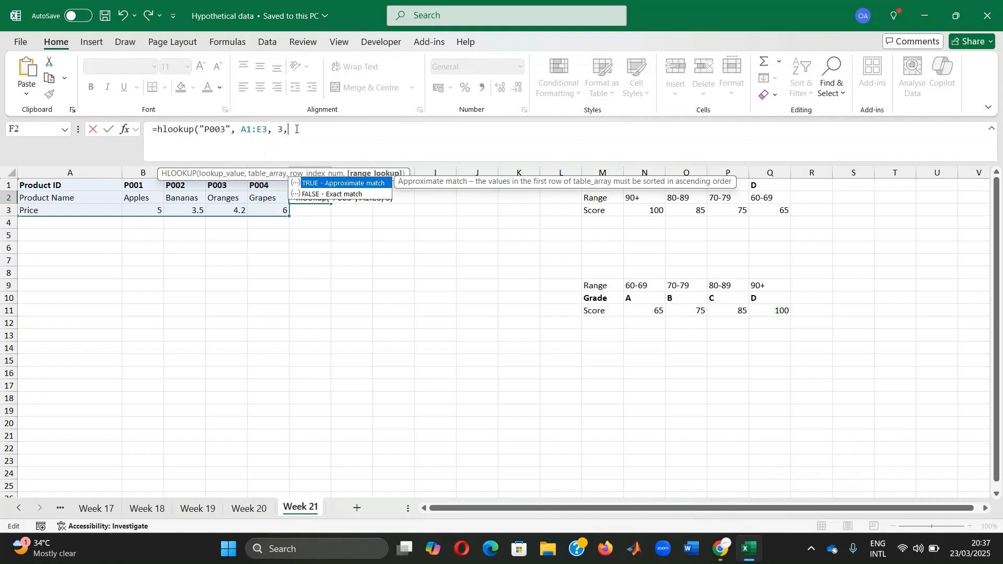
{"action": "type", "text": " false)"}
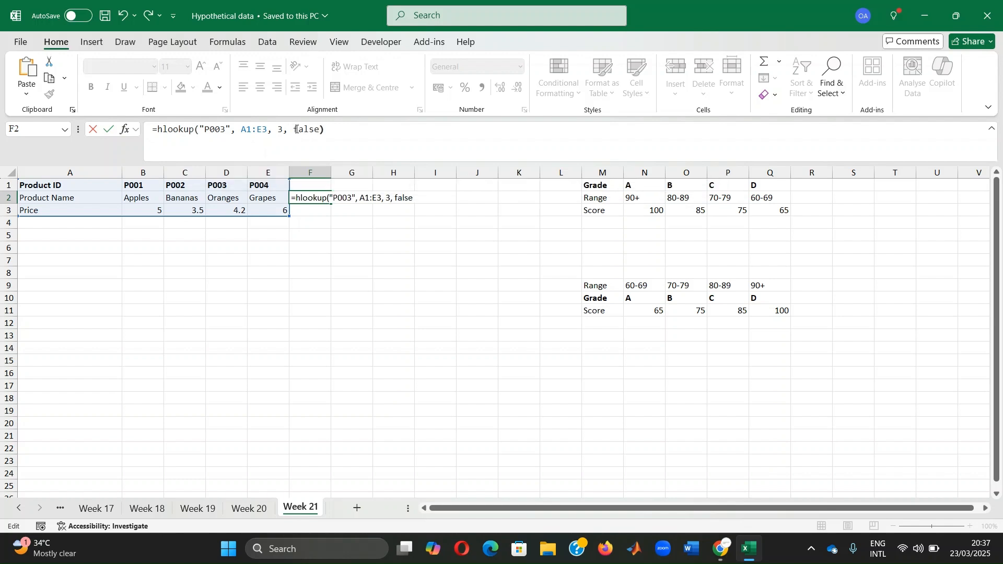
{"action": "key", "text": "Return"}
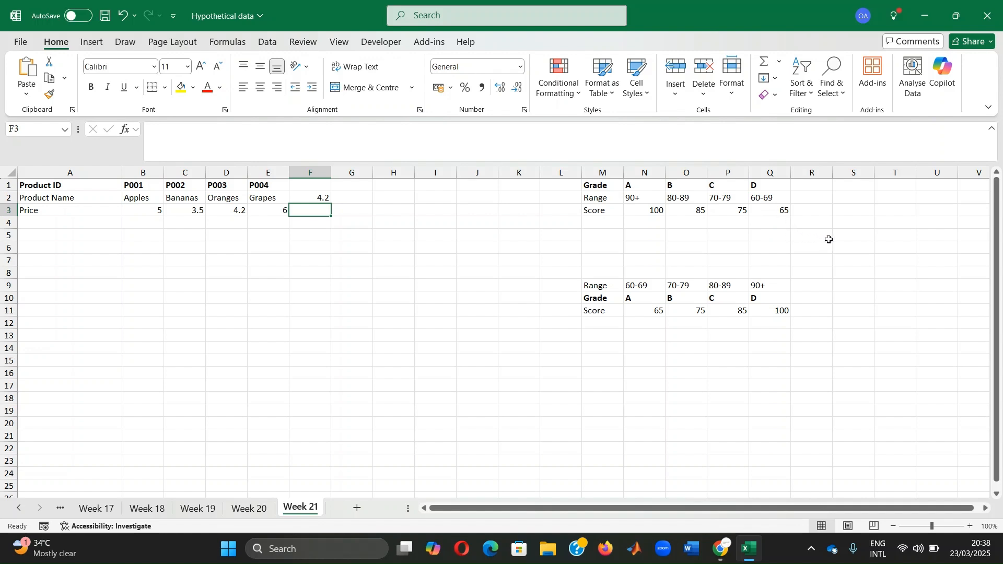
Step: Enter an HLOOKUP formula in R2 that looks up 85 in M1:Q3 with row index 2 and TRUE for approximate match
{"action": "left_click", "coordinate": [824, 196]}
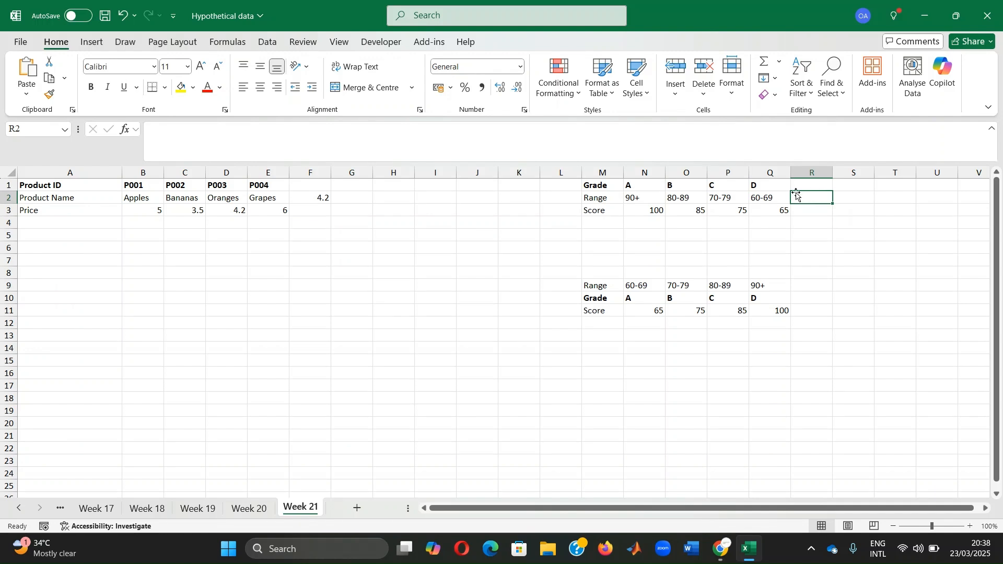
{"action": "type", "text": "="}
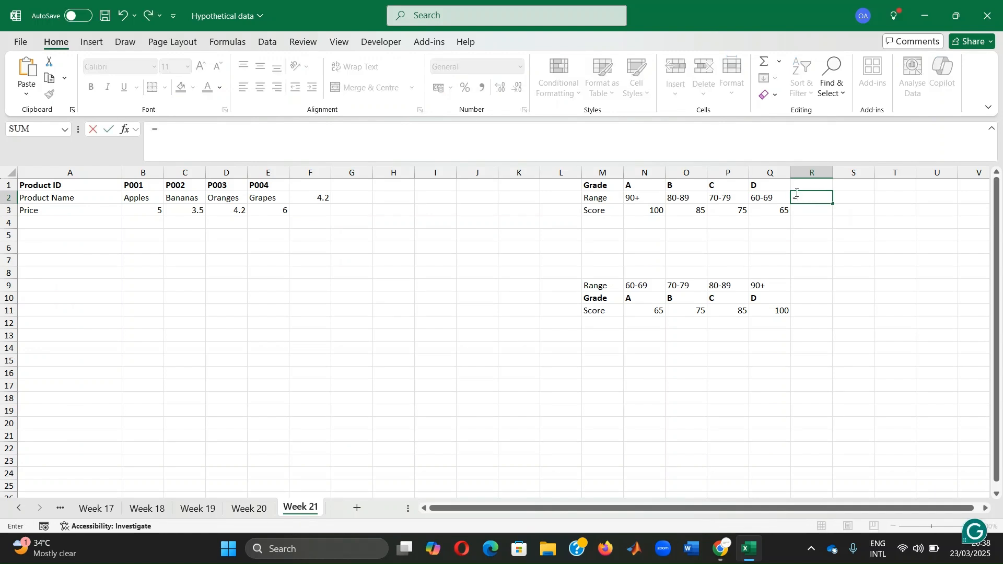
{"action": "type", "text": "hlookup("}
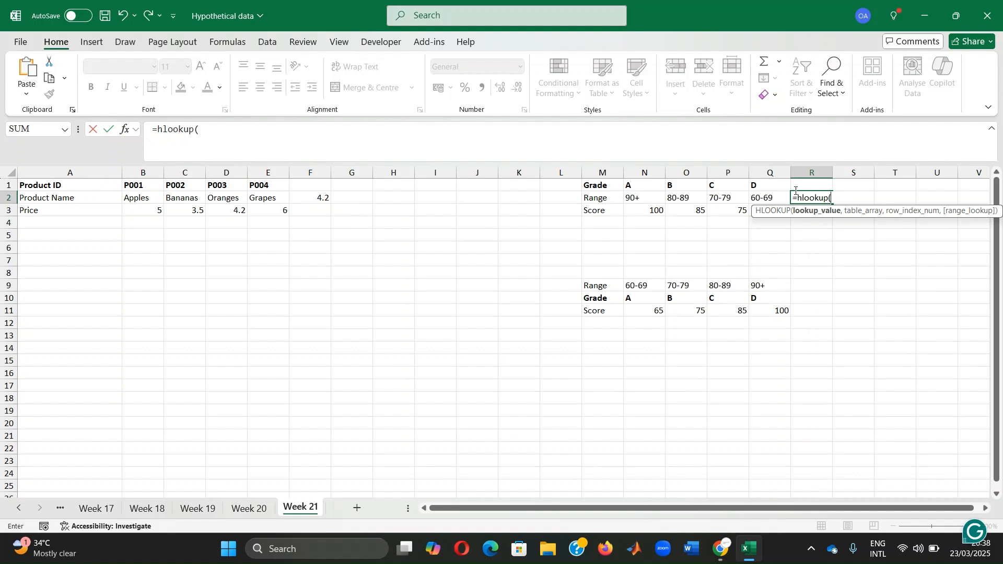
{"action": "type", "text": "85,"}
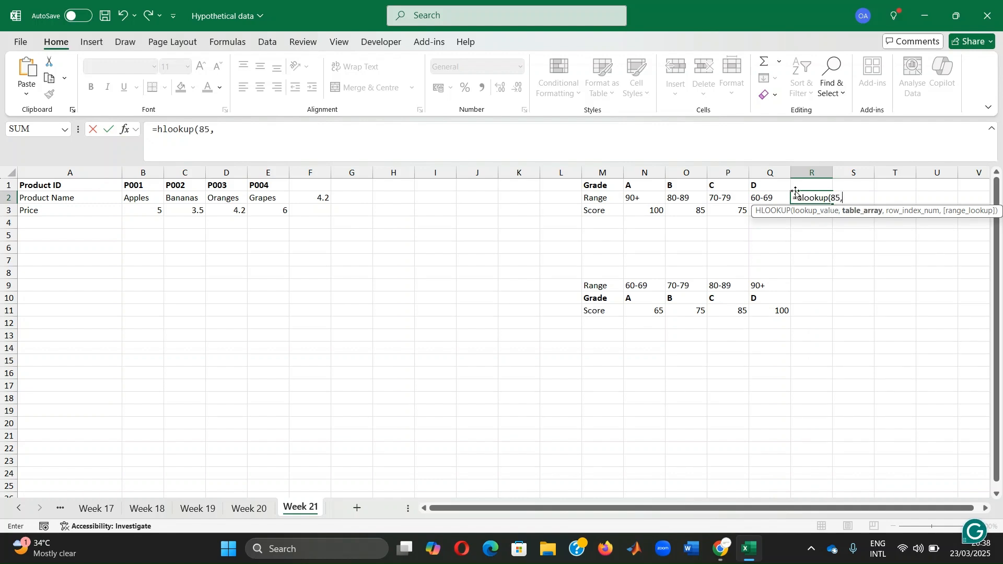
{"action": "left_click_drag", "start_coordinate": [609, 183], "coordinate": [752, 205]}
{"action": "type", "text": ","}
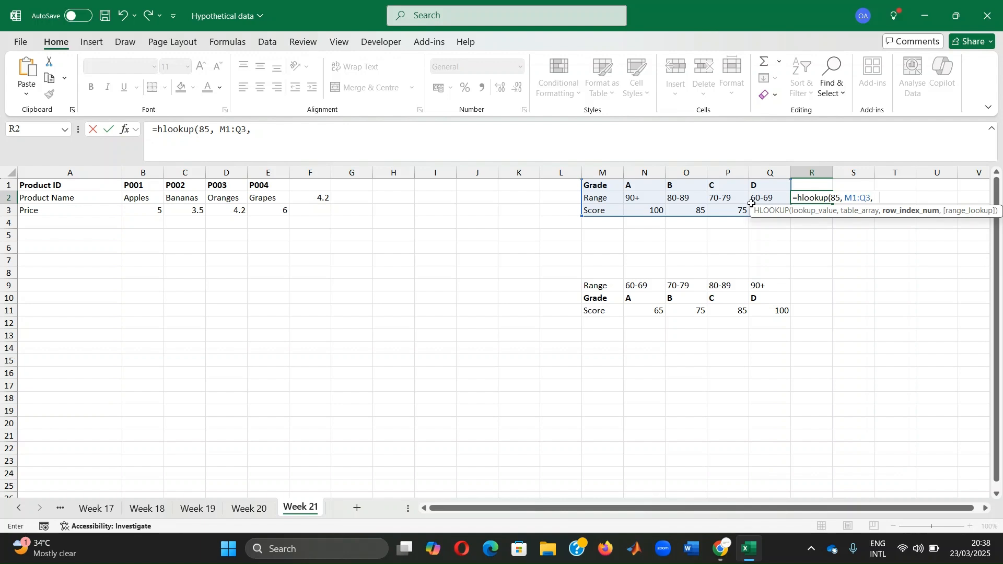
{"action": "type", "text": "2,"}
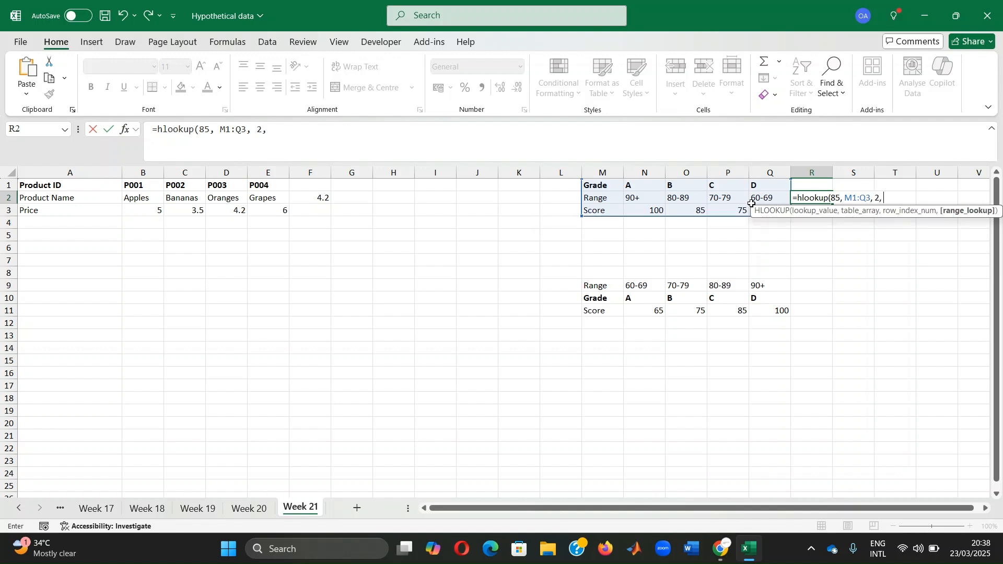
{"action": "type", "text": "true"}
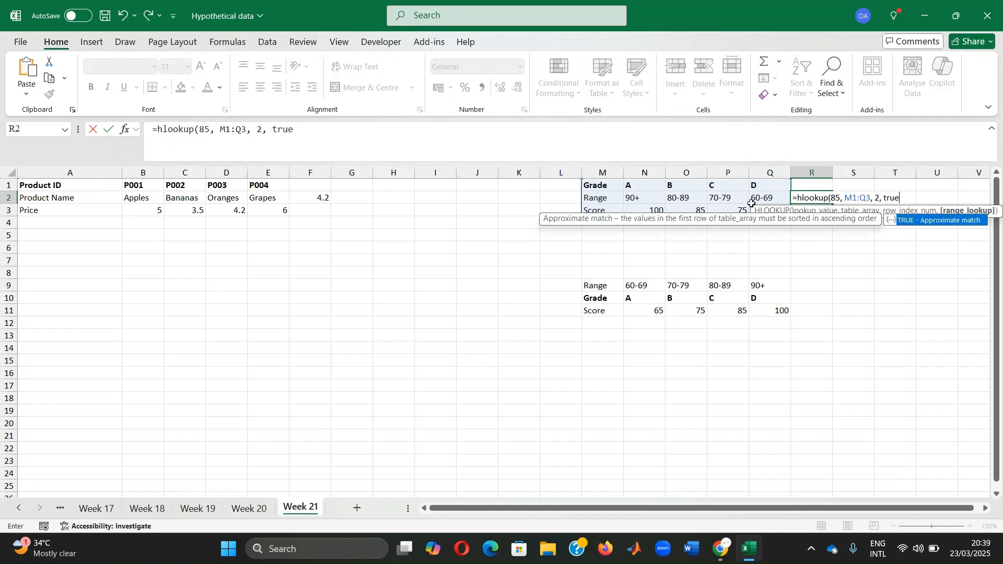
{"action": "type", "text": ")"}
{"action": "key", "text": "Return"}
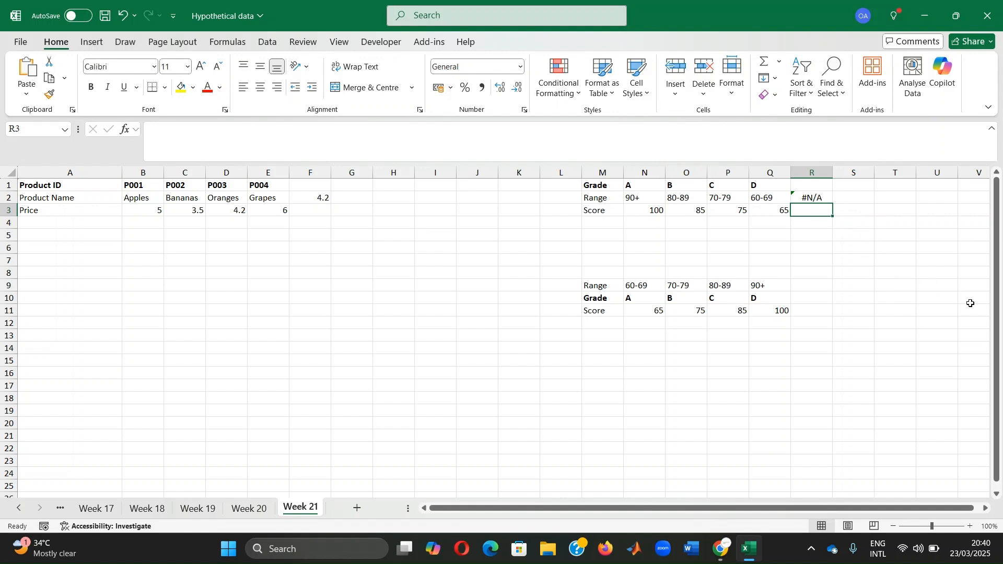
Step: Enter the sample error text #REF! in cell R5
{"action": "left_click", "coordinate": [831, 238]}
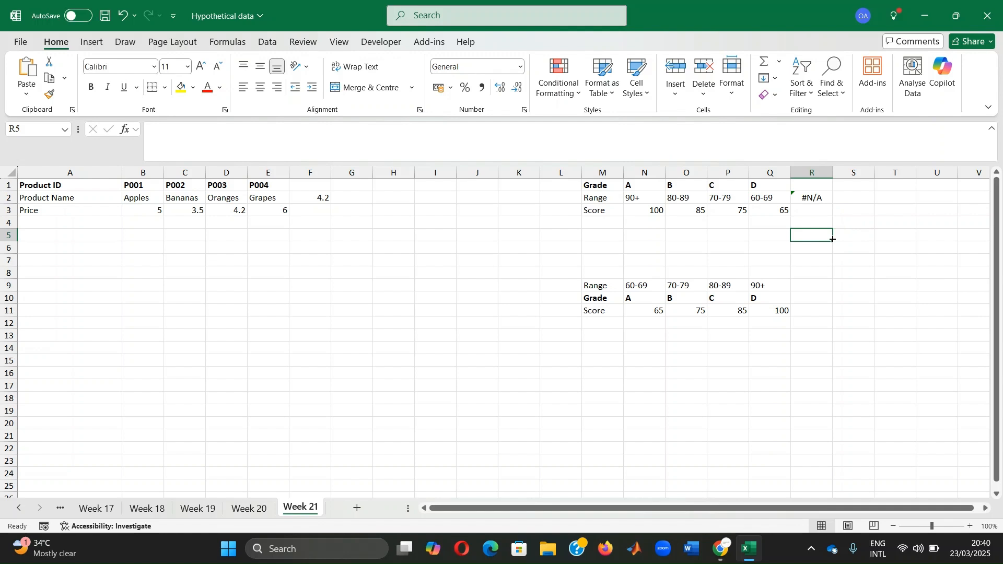
{"action": "type", "text": "#"}
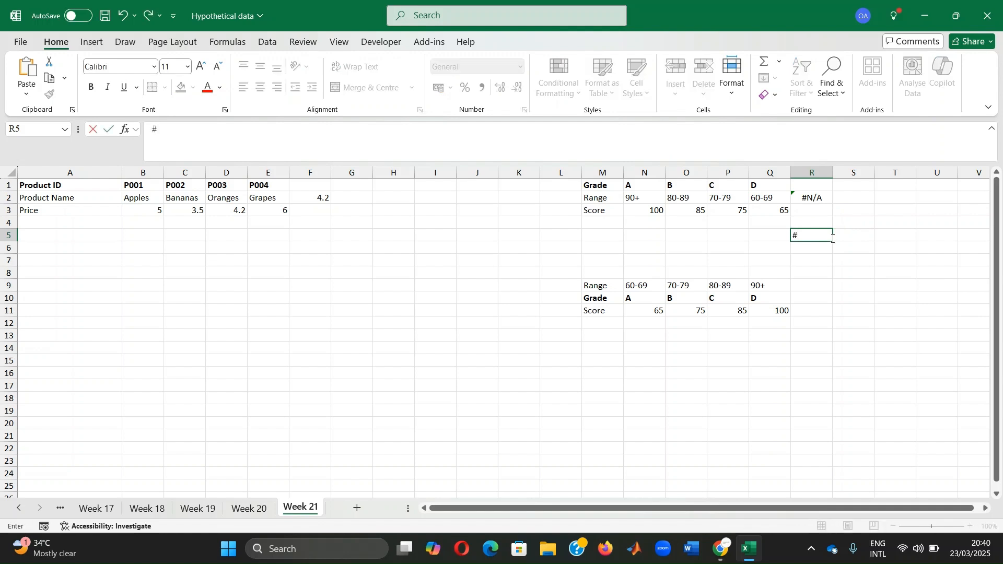
{"action": "type", "text": "REF"}
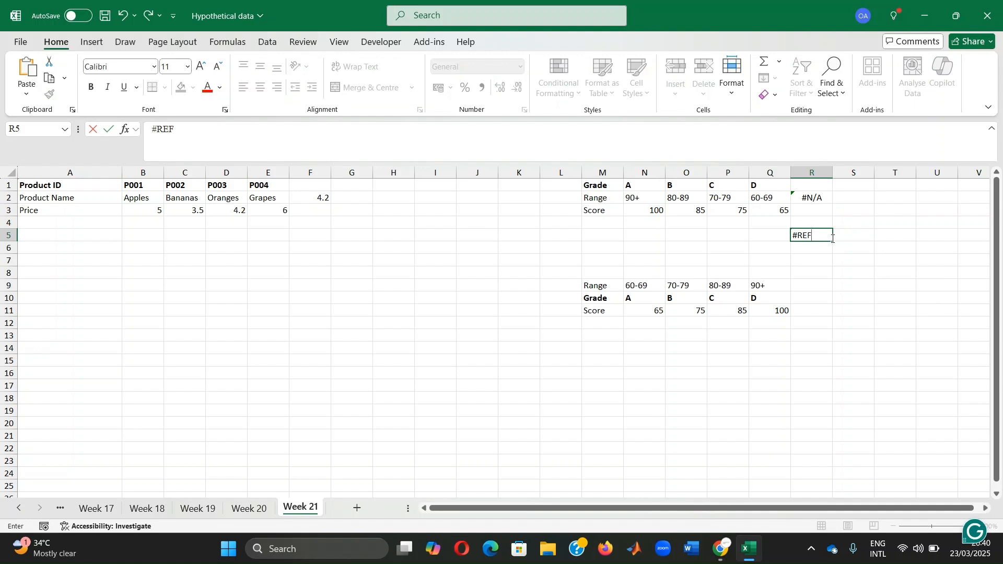
{"action": "type", "text": "!"}
{"action": "left_click", "coordinate": [820, 274]}
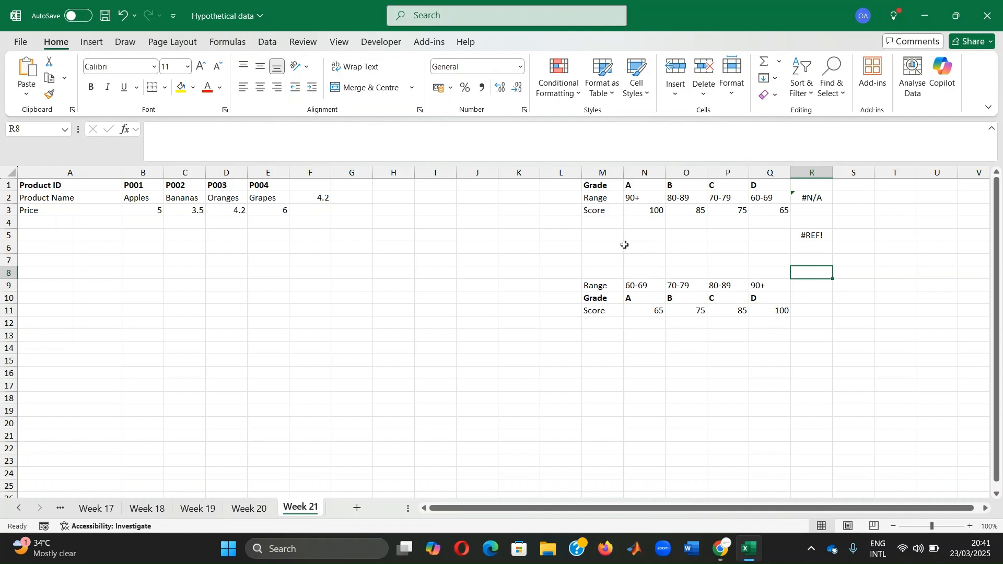
Step: Reverse the grades of the lower table by entering D, C, B and A in cells N10 to Q10
{"action": "left_click", "coordinate": [596, 197]}
{"action": "left_click", "coordinate": [600, 285]}
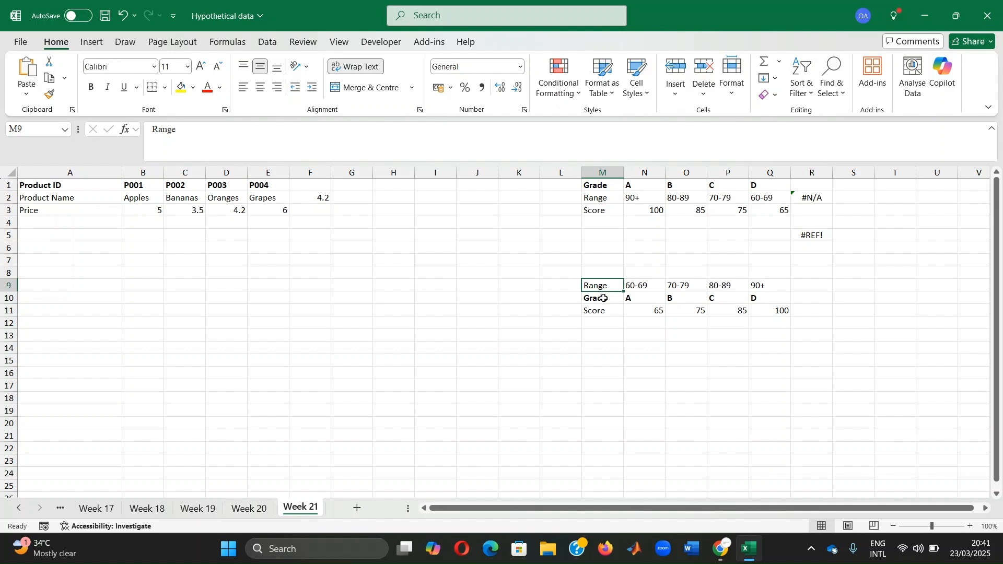
{"action": "left_click", "coordinate": [645, 295]}
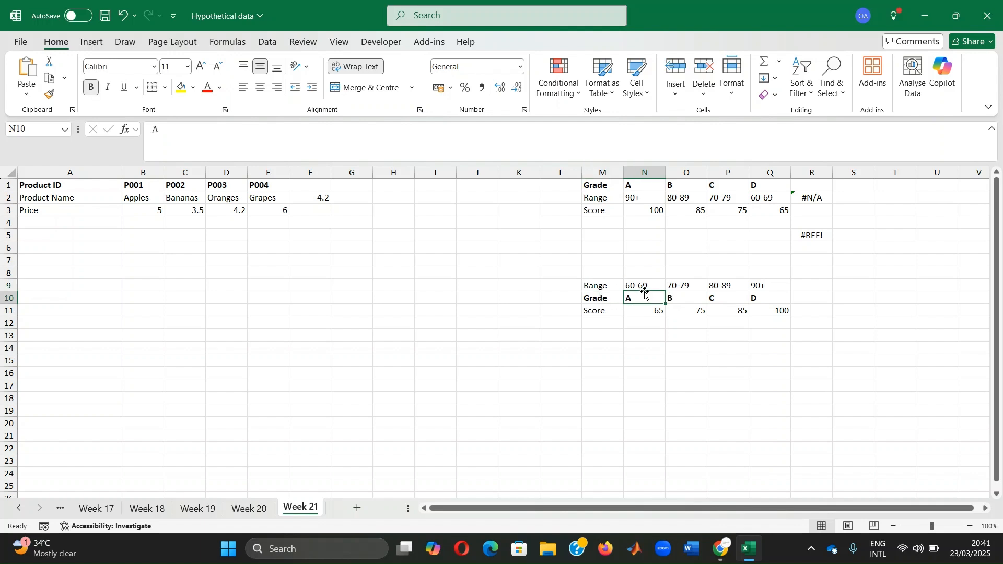
{"action": "type", "text": "D"}
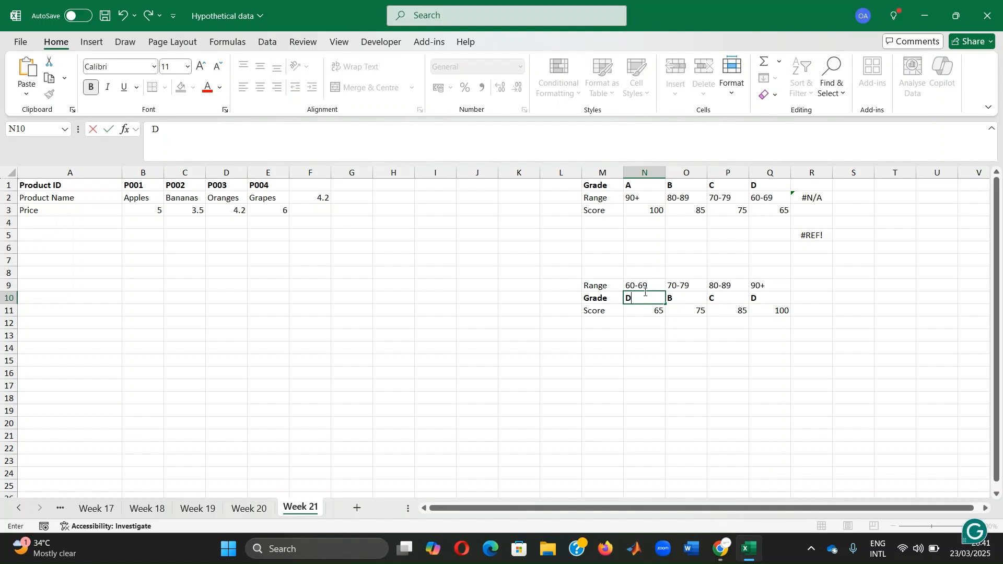
{"action": "key", "text": "Tab"}
{"action": "type", "text": "C"}
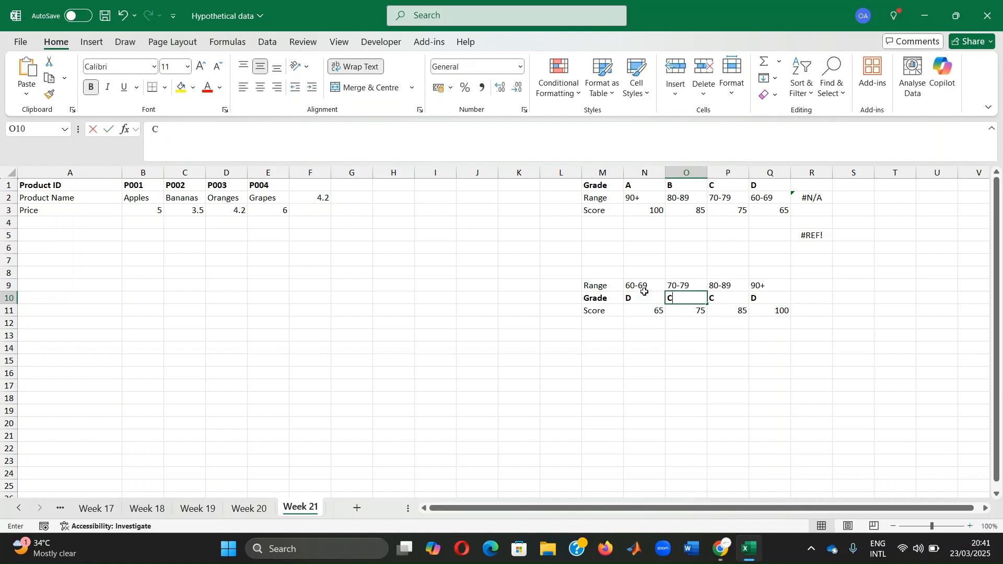
{"action": "key", "text": "Tab"}
{"action": "type", "text": "B"}
{"action": "key", "text": "Tab"}
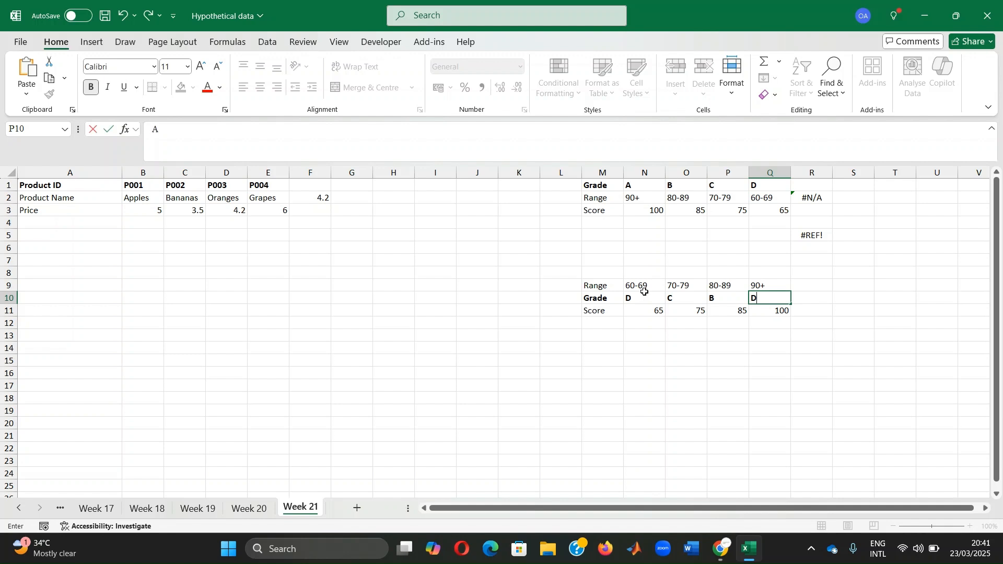
{"action": "type", "text": "A"}
{"action": "key", "text": "Return"}
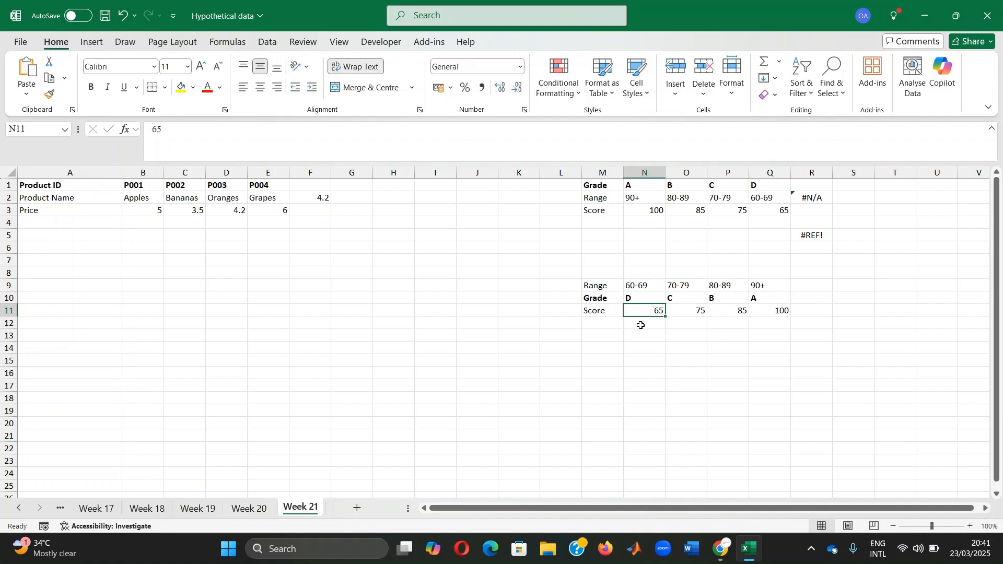
Step: Start an HLOOKUP formula in R10 with the lookup value "85" and the table array M9:Q11
{"action": "left_click", "coordinate": [818, 296]}
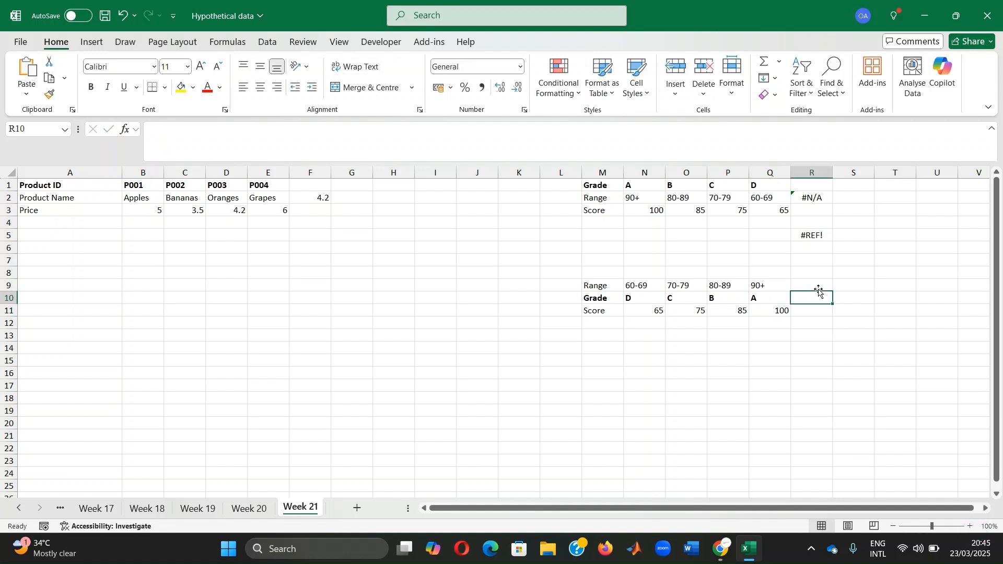
{"action": "type", "text": "=hlookup"}
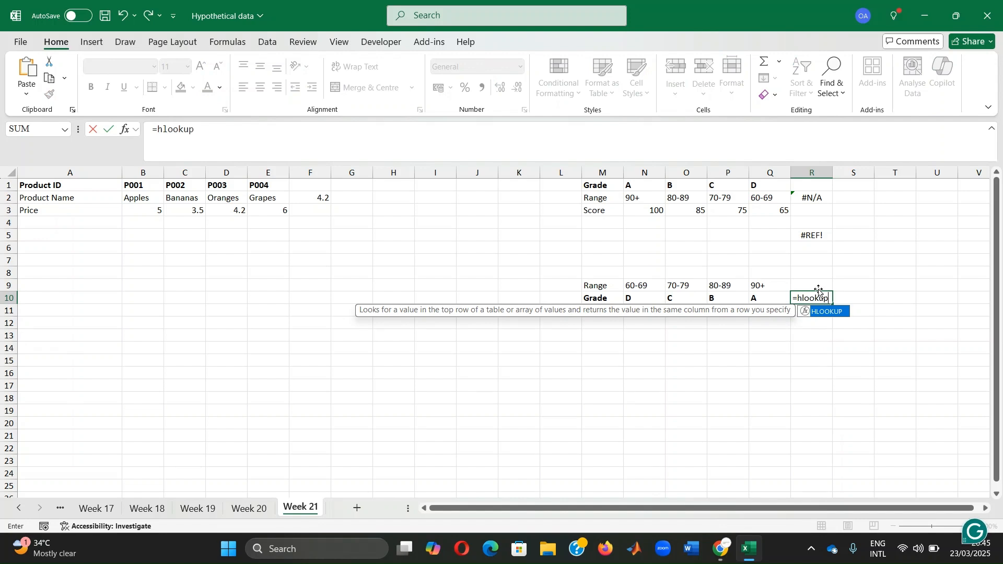
{"action": "type", "text": "("}
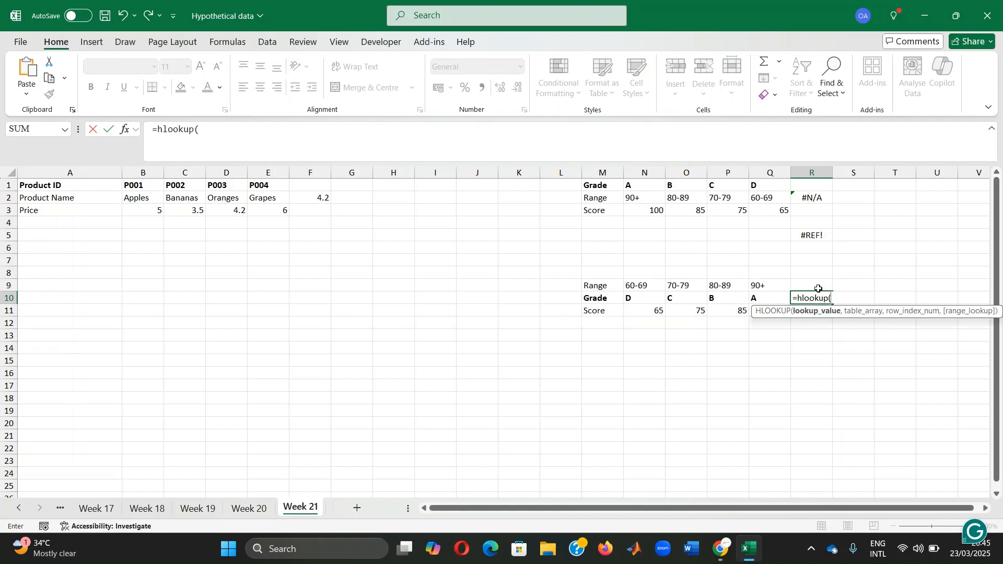
{"action": "type", "text": "\"\""}
{"action": "left_click", "coordinate": [207, 126]}
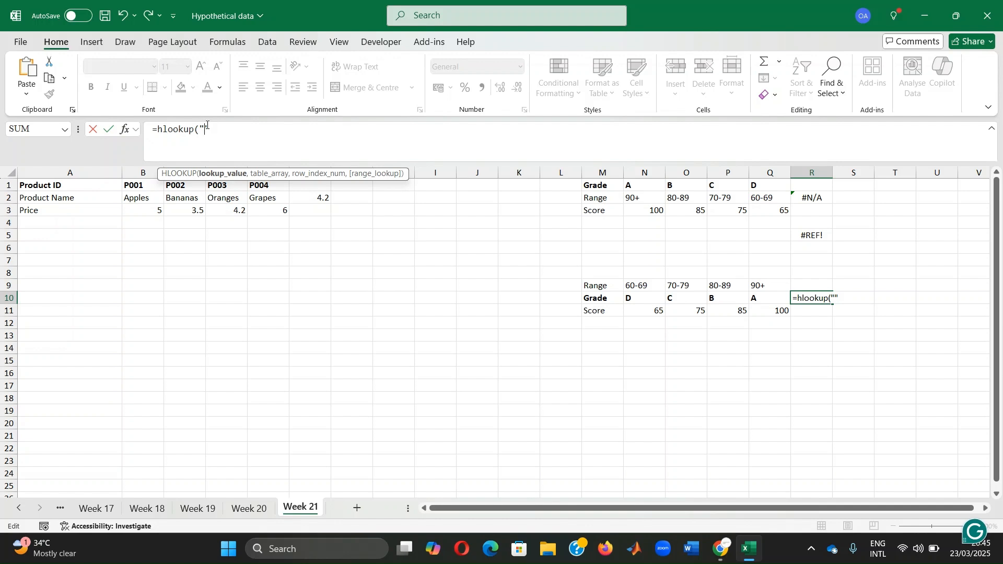
{"action": "type", "text": "85\","}
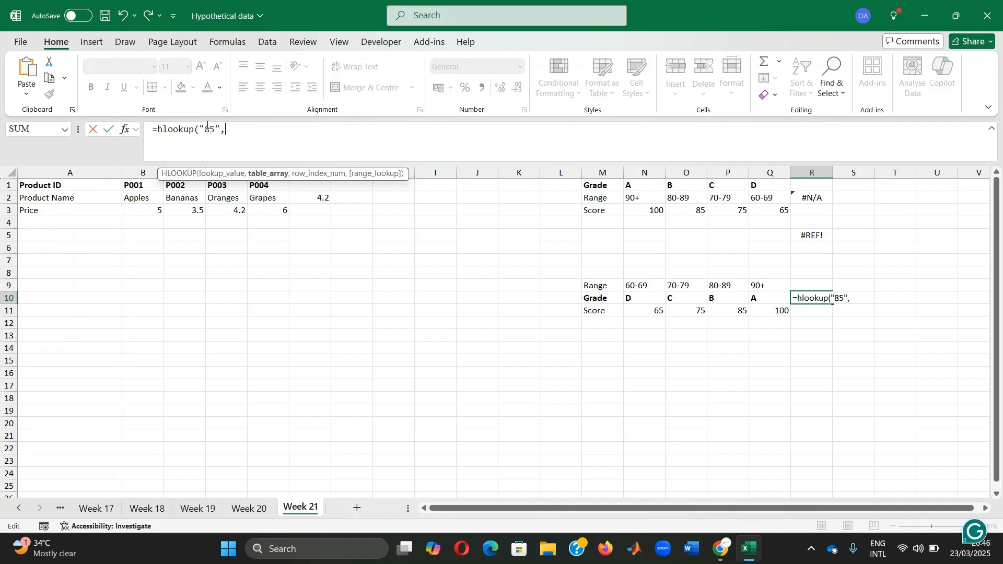
{"action": "left_click_drag", "start_coordinate": [590, 285], "coordinate": [753, 309]}
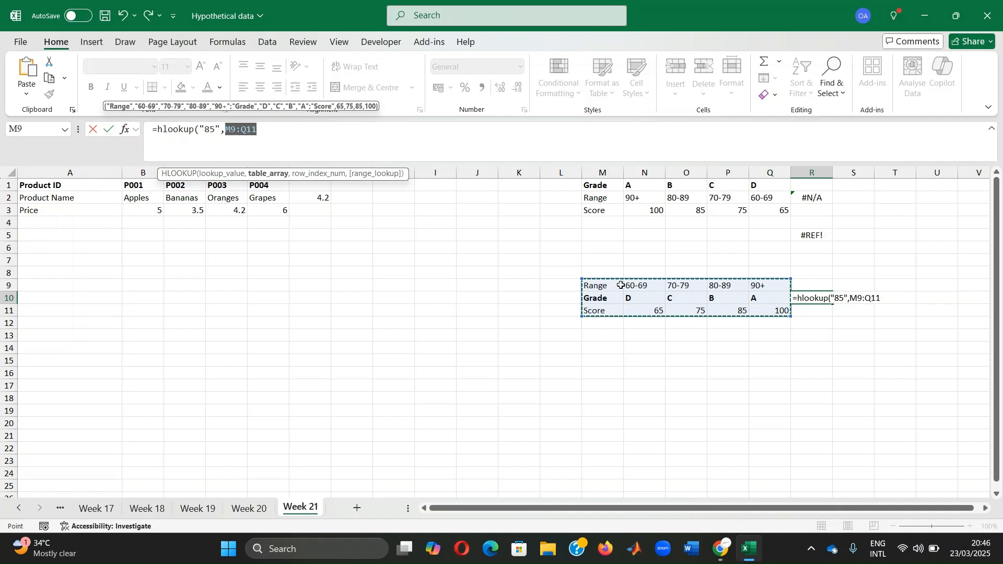
Step: Complete the R10 HLOOKUP formula with row index 2 and TRUE for approximate match, and select its cell
{"action": "left_click", "coordinate": [309, 132]}
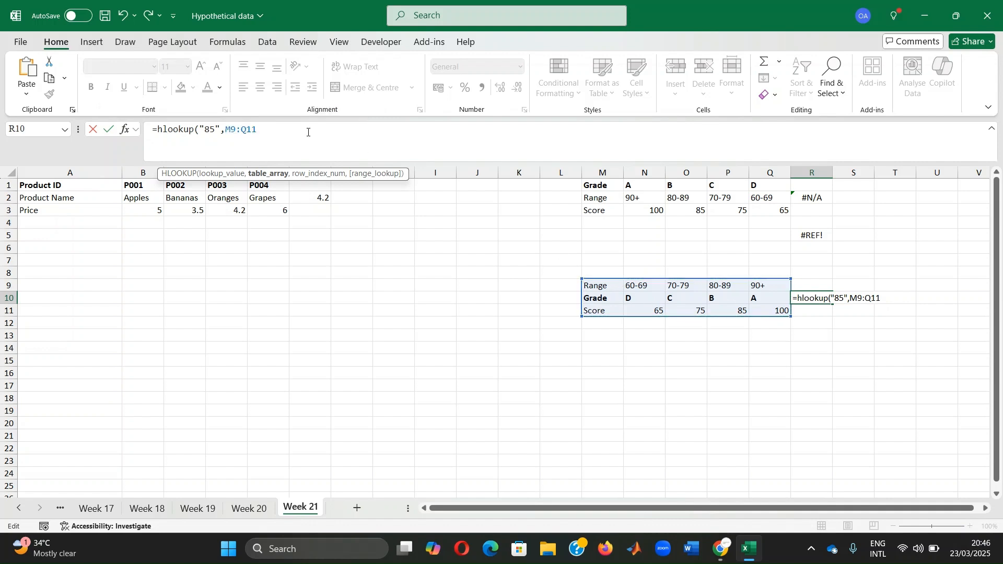
{"action": "type", "text": ","}
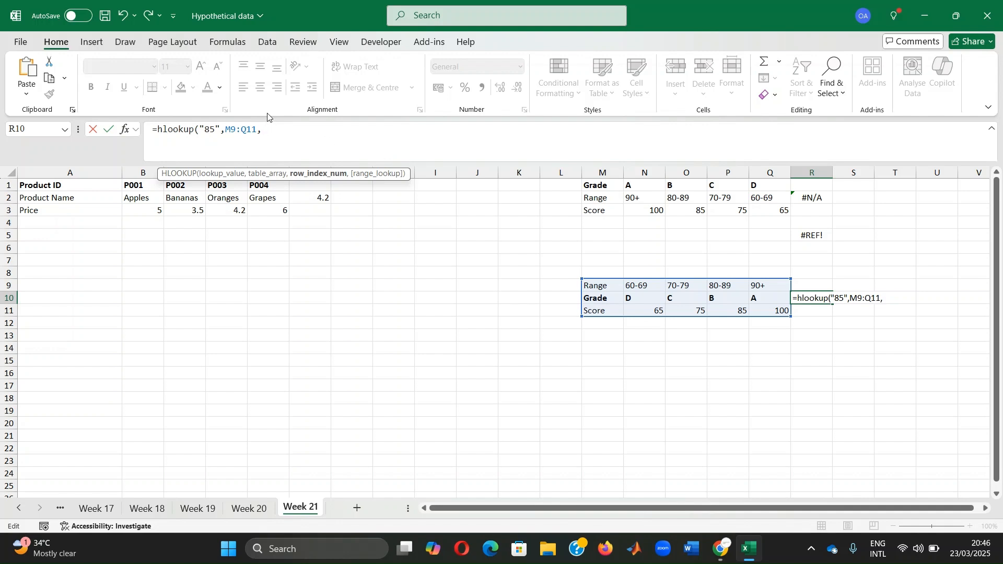
{"action": "type", "text": " 2, t"}
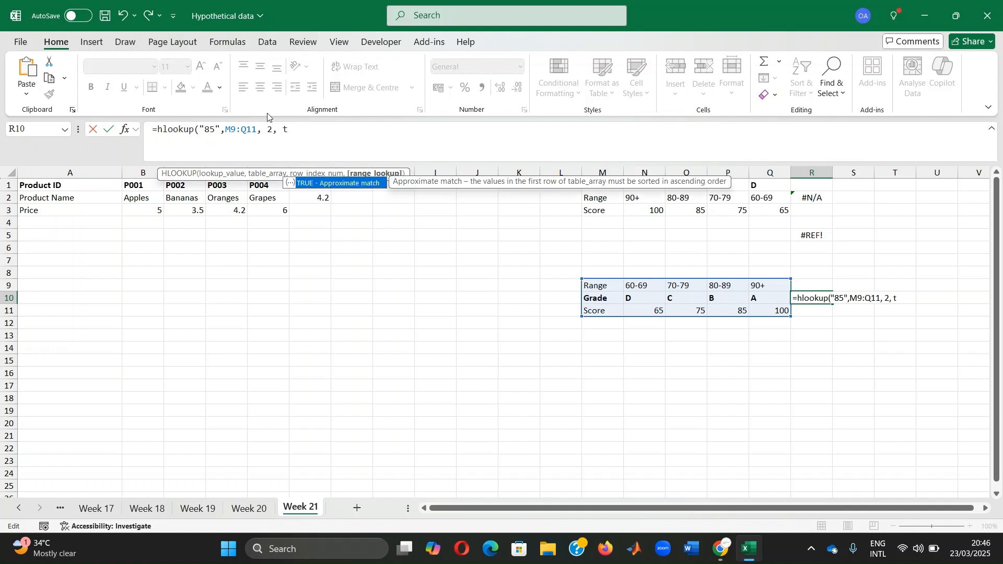
{"action": "type", "text": "rue)"}
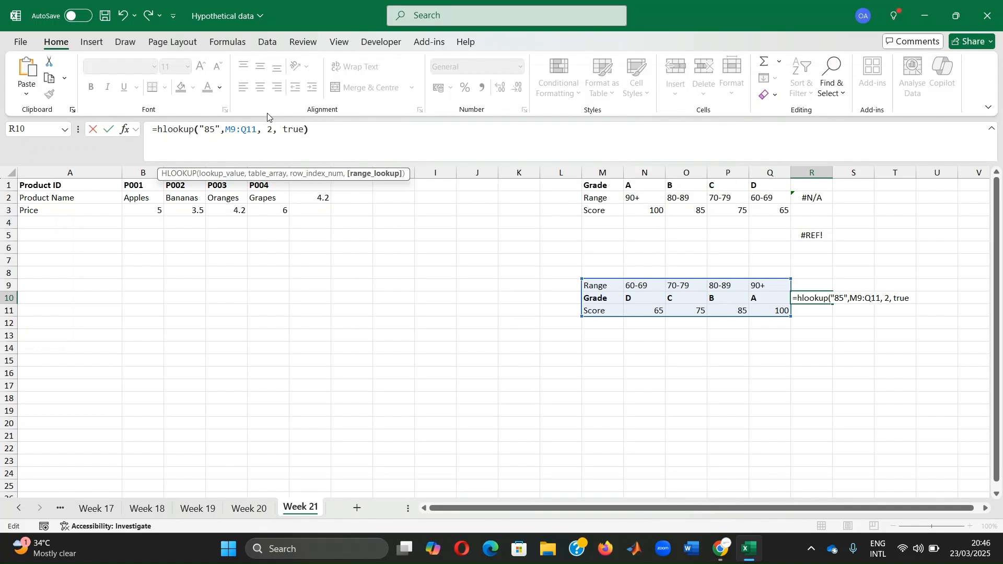
{"action": "key", "text": "Return"}
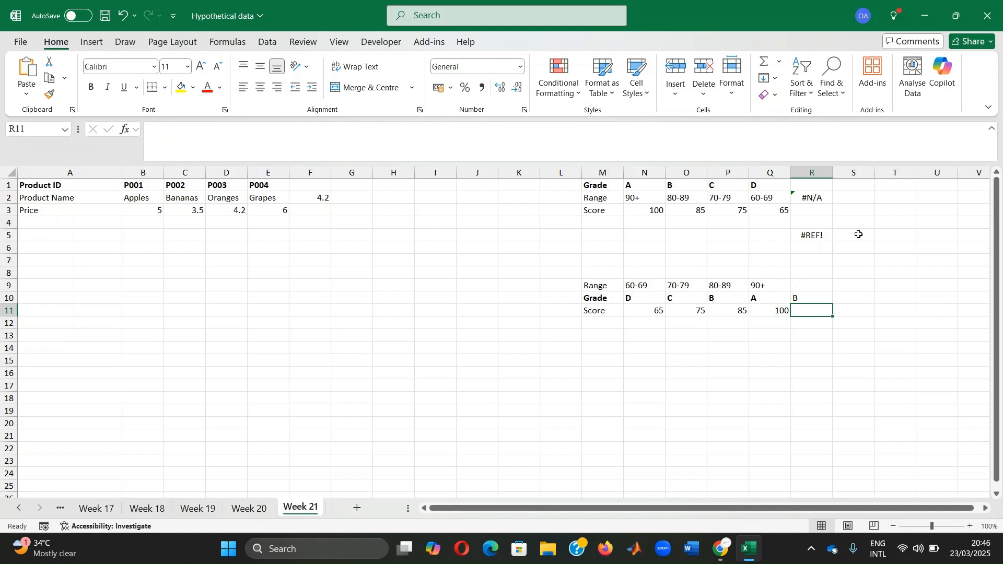
{"action": "left_click", "coordinate": [807, 297]}
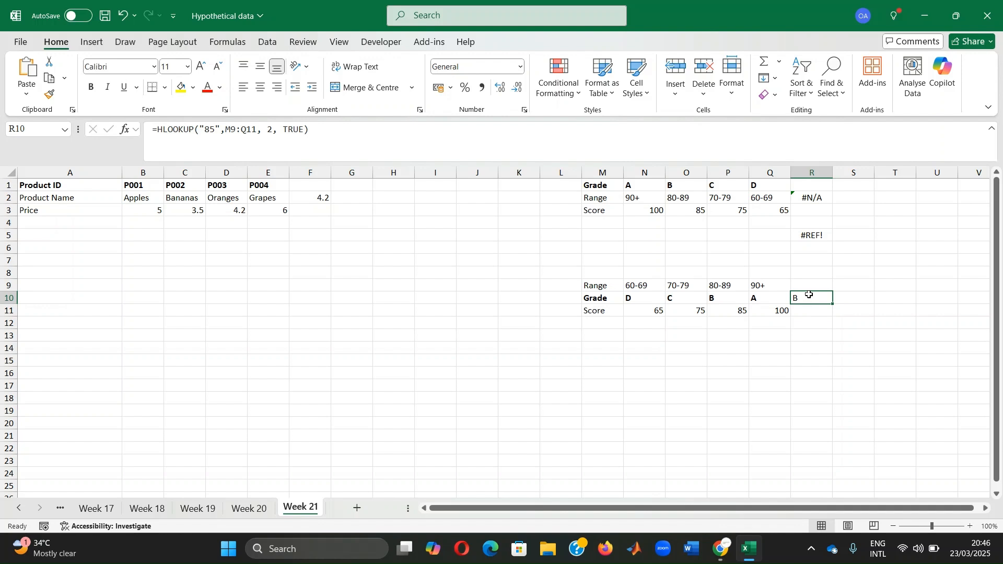